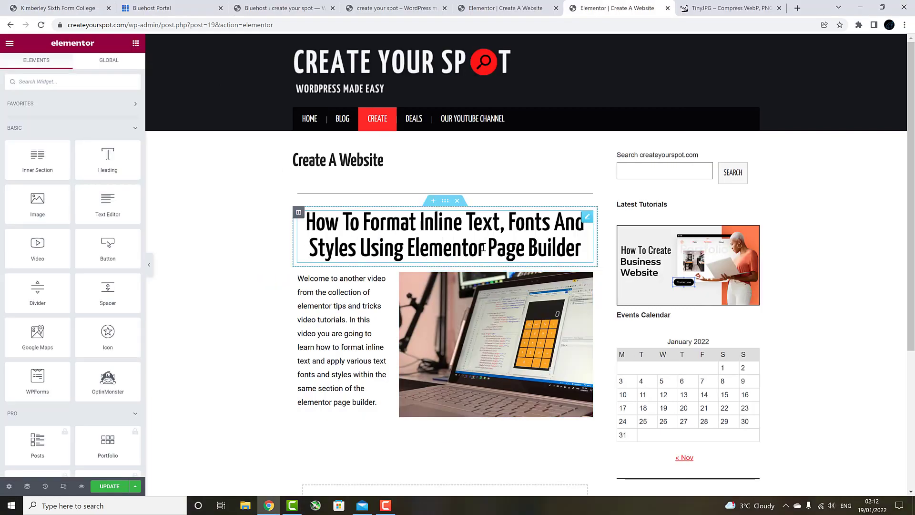
# - Wrap the word Elementor in the heading title with <span> and </span> tags
pyautogui.moveTo(484, 248); pyautogui.dragTo(407, 248)
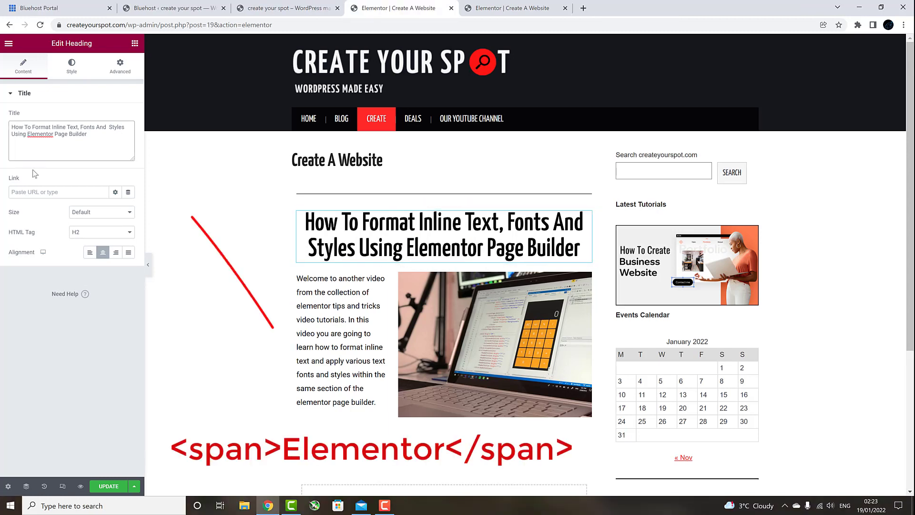
pyautogui.write('<')
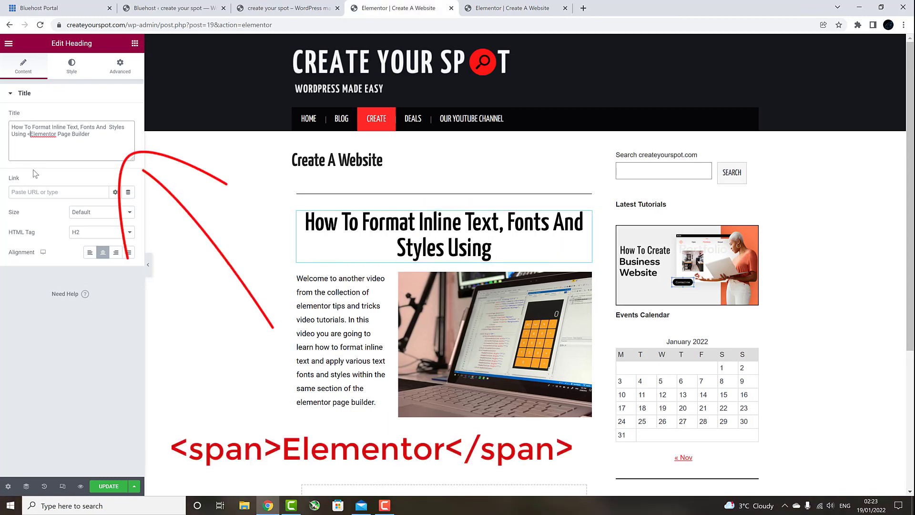
pyautogui.write('span>')
pyautogui.press('Right')
pyautogui.press('Right')
pyautogui.press('Right')
pyautogui.press('Right')
pyautogui.press('Right')
pyautogui.press('Right')
pyautogui.press('Right')
pyautogui.press('Right')
pyautogui.press('Right')
pyautogui.write('</sp')
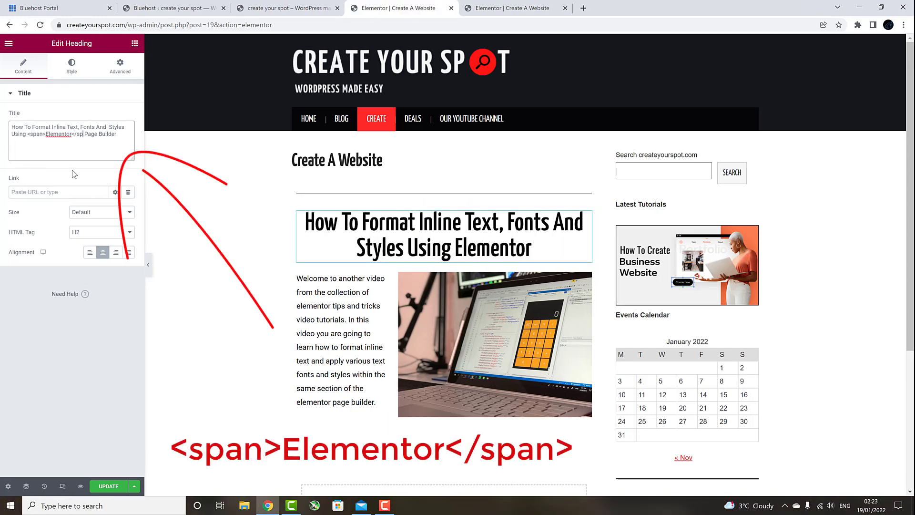
pyautogui.write('an>')
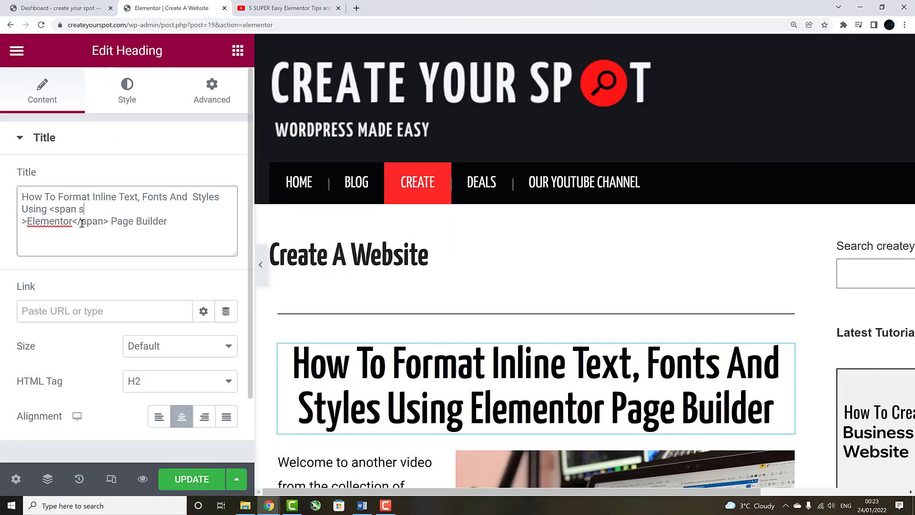
# - Add style="color:#9B1E1E" to the opening span tag, turning Elementor dark red
pyautogui.write('tyle="color')
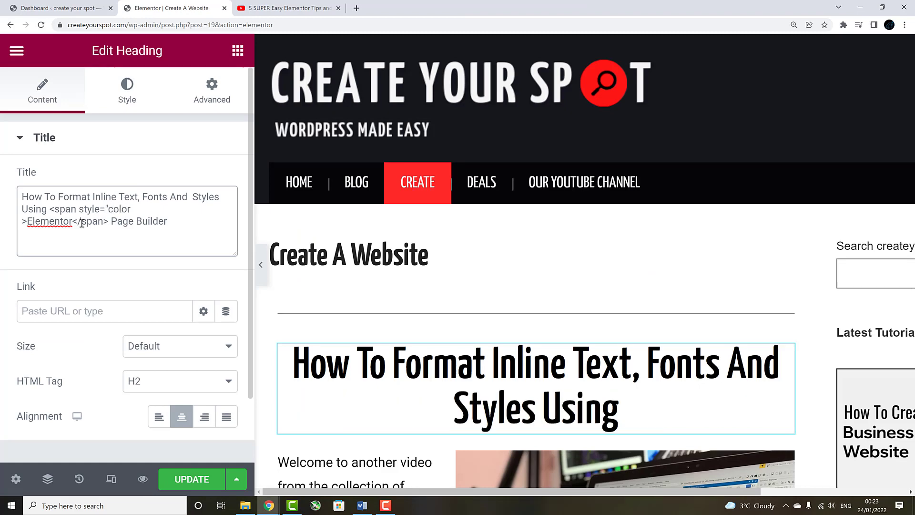
pyautogui.write(':')
pyautogui.rightClick(135, 211)
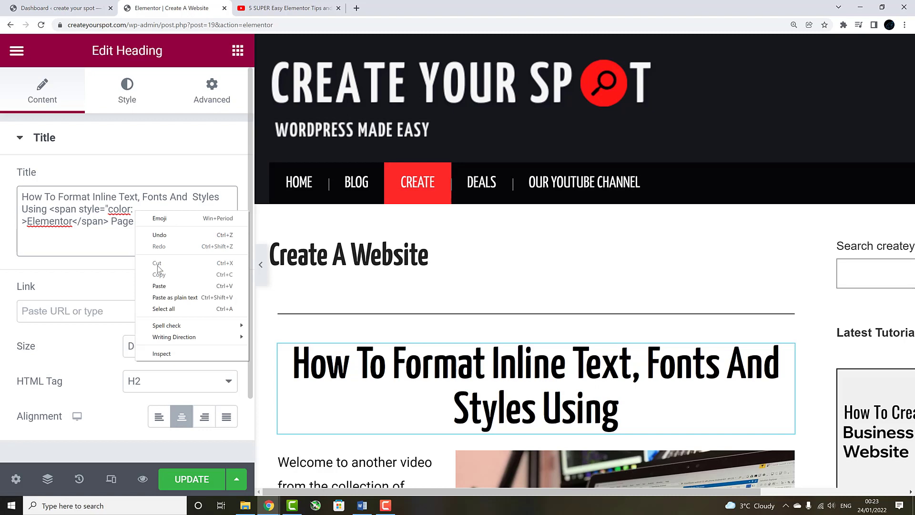
pyautogui.click(159, 286)
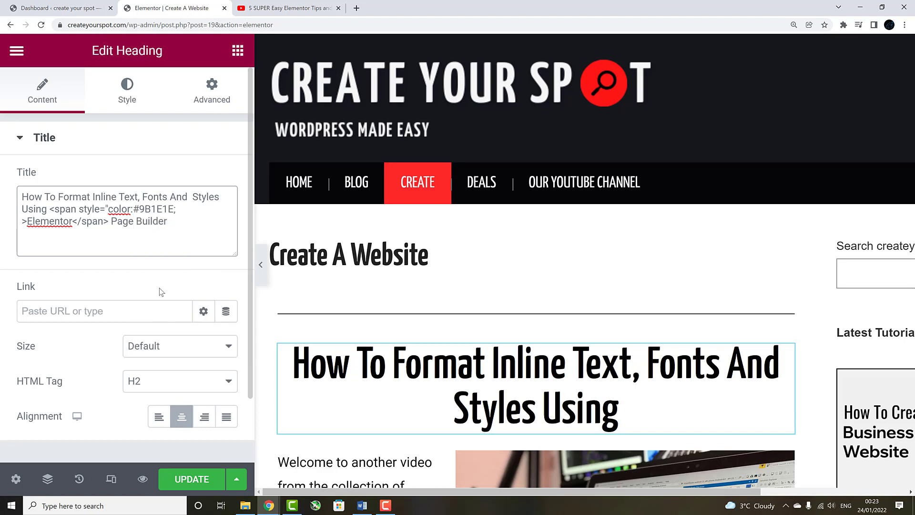
pyautogui.write('"')
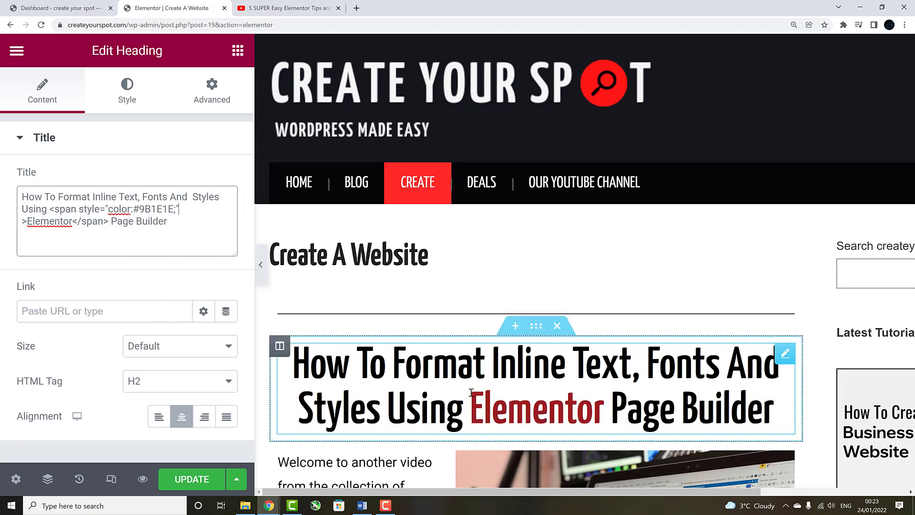
pyautogui.moveTo(612, 413); pyautogui.dragTo(473, 415)
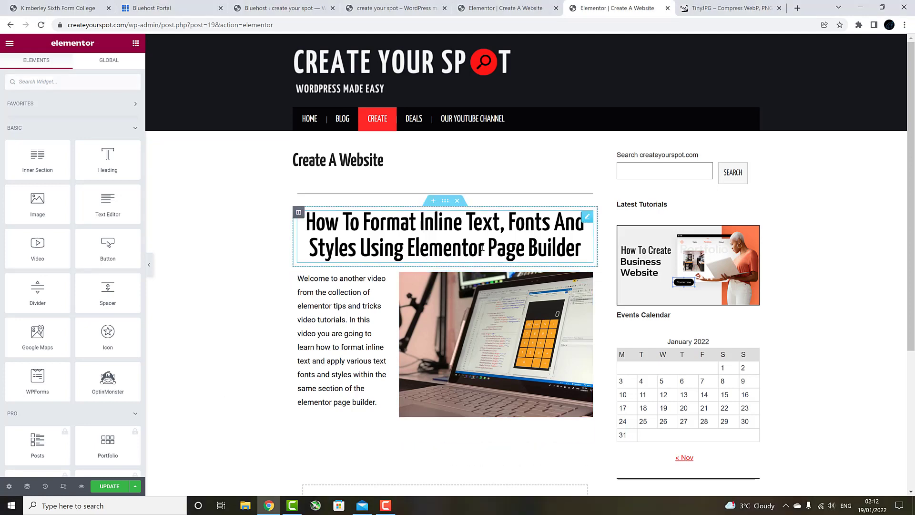
# - Select the word Elementor in the heading's title text
pyautogui.moveTo(484, 247); pyautogui.dragTo(411, 248)
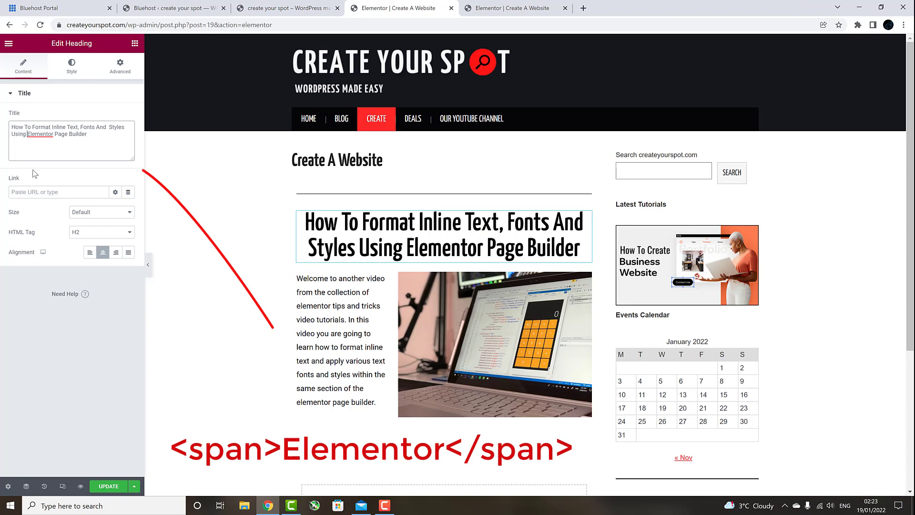
# - Type <span> before Elementor and </span> after it in the Title box
pyautogui.write('<span>')
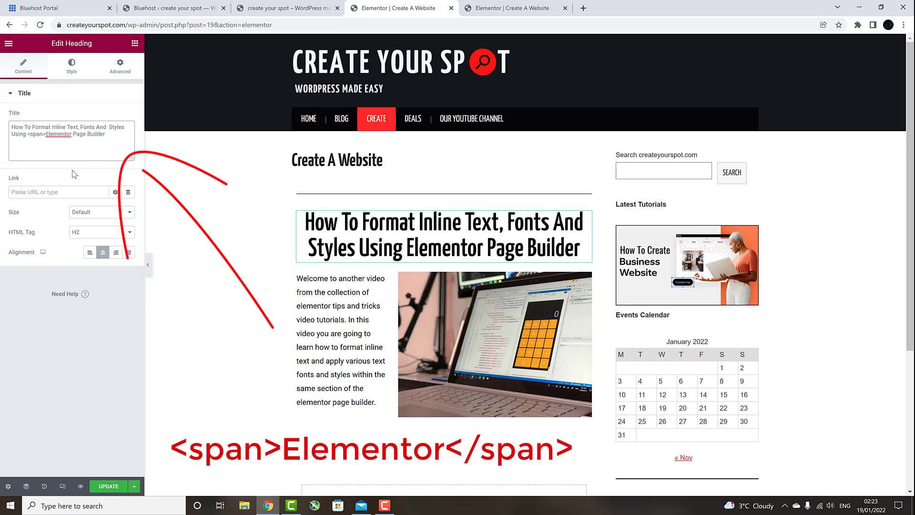
pyautogui.press('Right')
pyautogui.press('Right')
pyautogui.press('Right')
pyautogui.press('Right')
pyautogui.press('Right')
pyautogui.press('Right')
pyautogui.press('Right')
pyautogui.press('Right')
pyautogui.press('Right')
pyautogui.write('</span>')
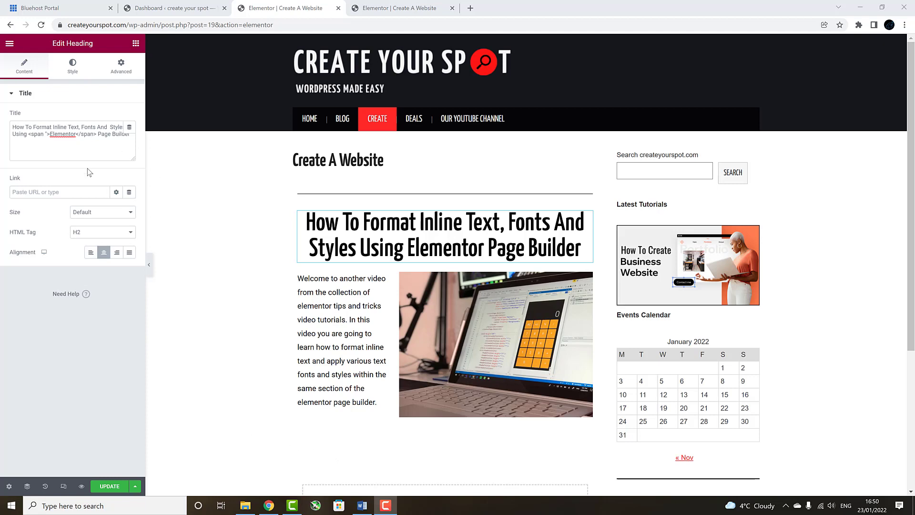
# - Give the opening span style="color:#9B1E1E;" so Elementor shows dark red
pyautogui.click(45, 136)
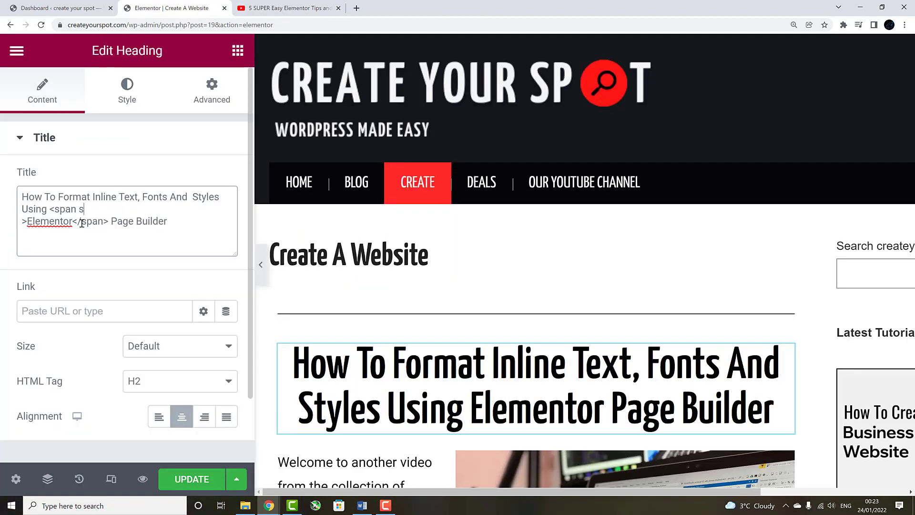
pyautogui.write('tyle="')
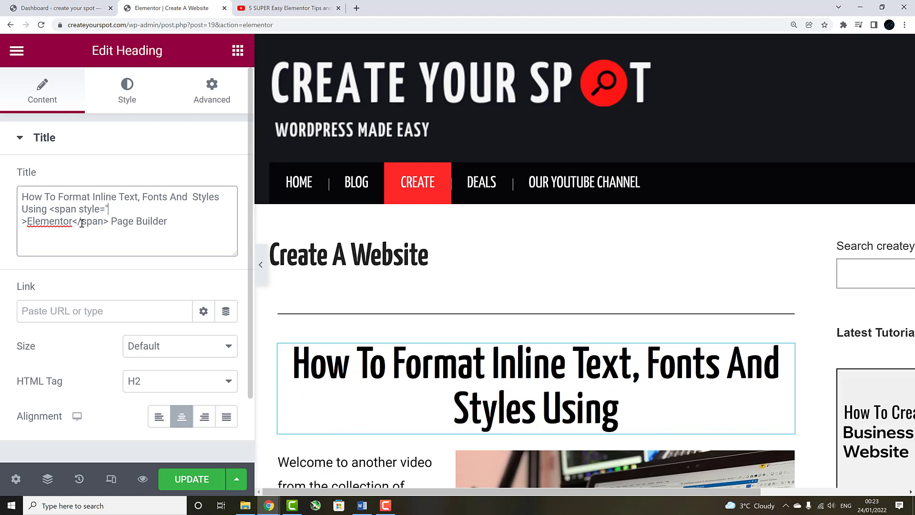
pyautogui.write('color:')
pyautogui.rightClick(135, 211)
pyautogui.click(159, 286)
pyautogui.write(';')
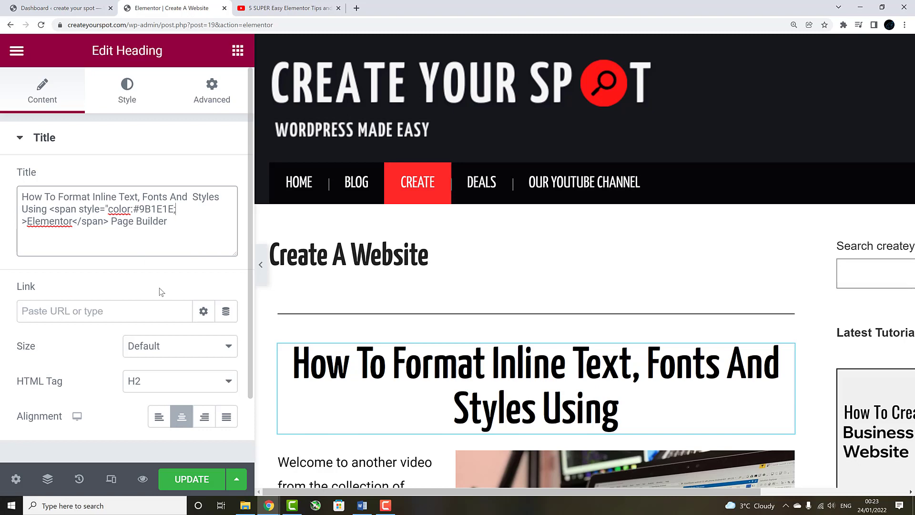
pyautogui.write('"')
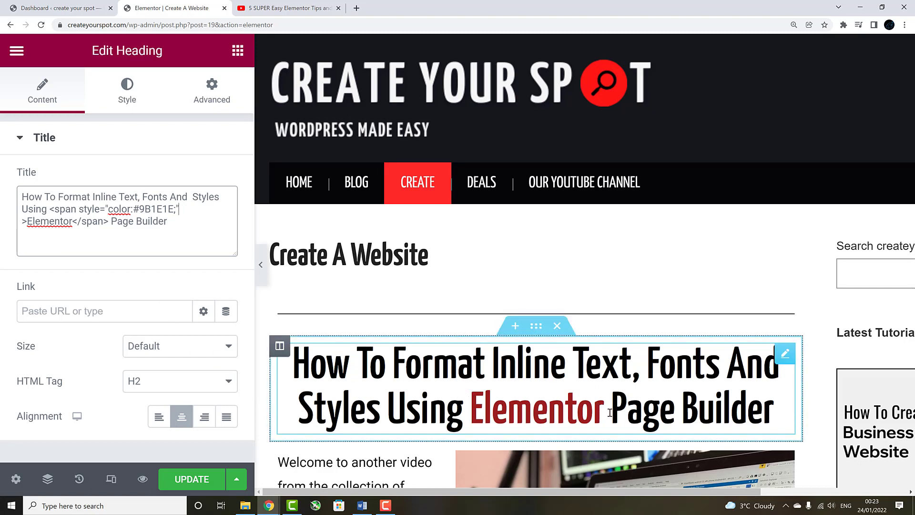
pyautogui.moveTo(612, 413); pyautogui.dragTo(471, 416)
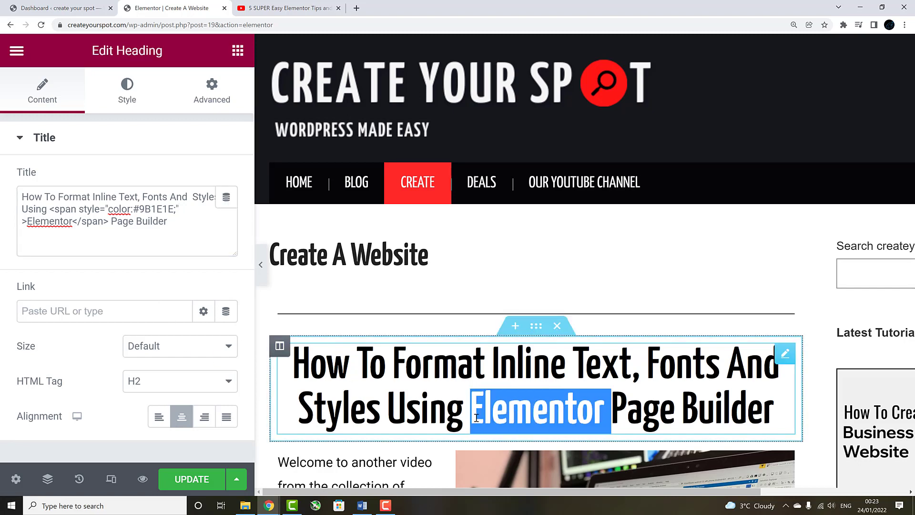
pyautogui.click(474, 418)
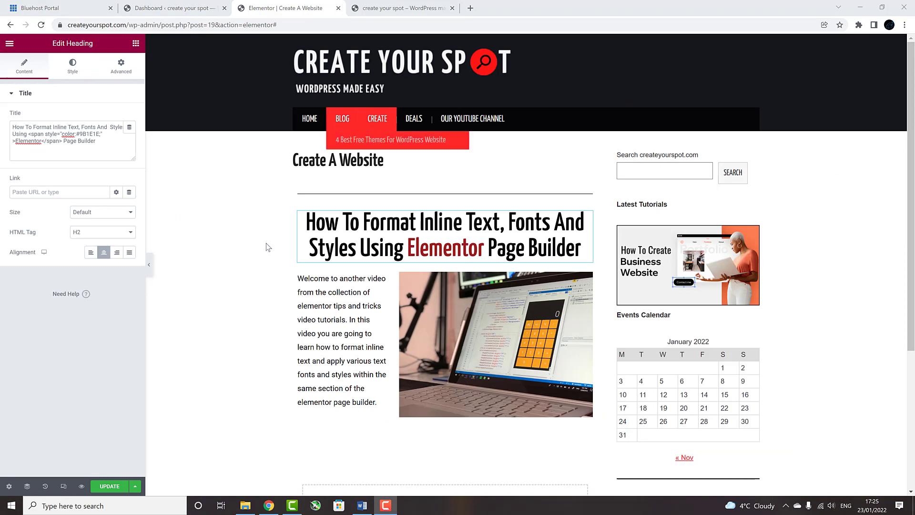
# - Open the Home page in Elementor and show the Astra heading's Style settings
pyautogui.click(413, 7)
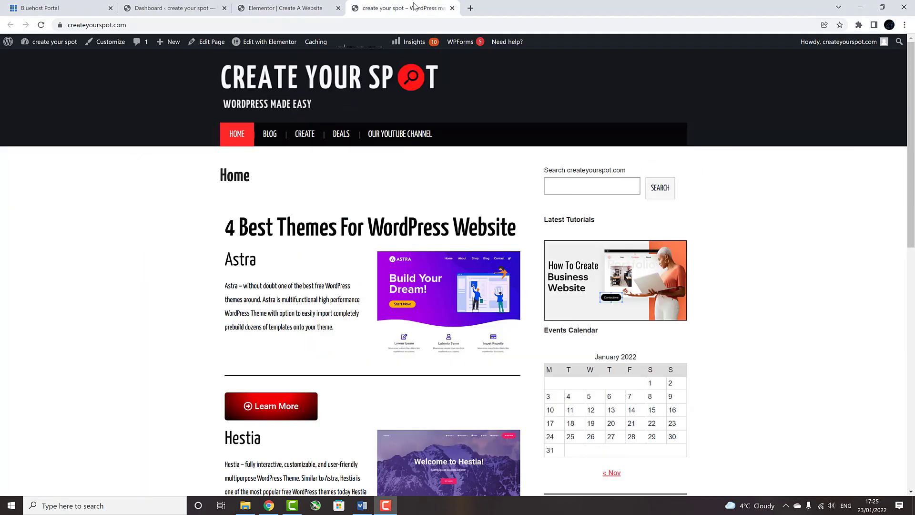
pyautogui.click(267, 41)
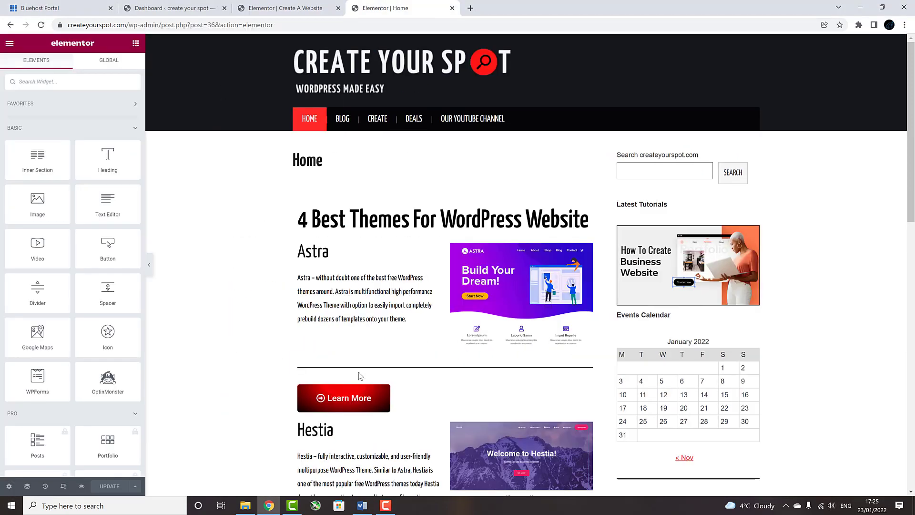
pyautogui.click(436, 253)
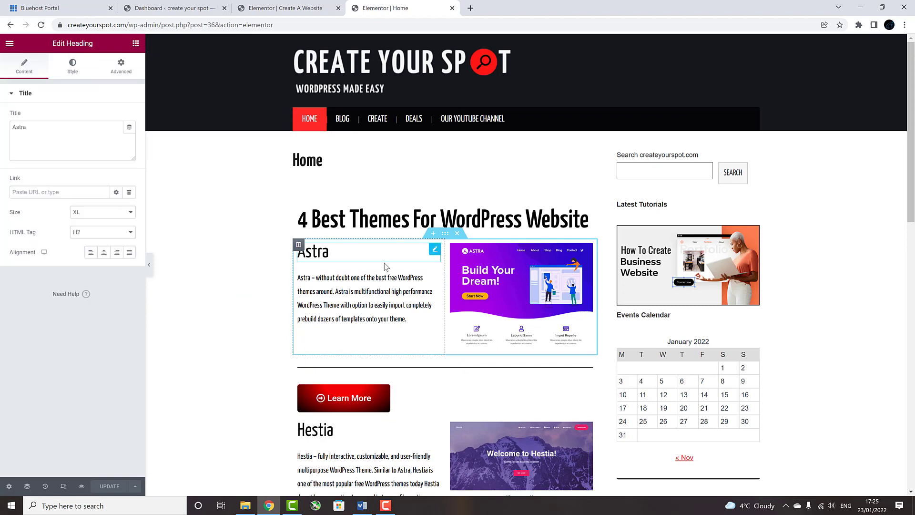
pyautogui.click(72, 66)
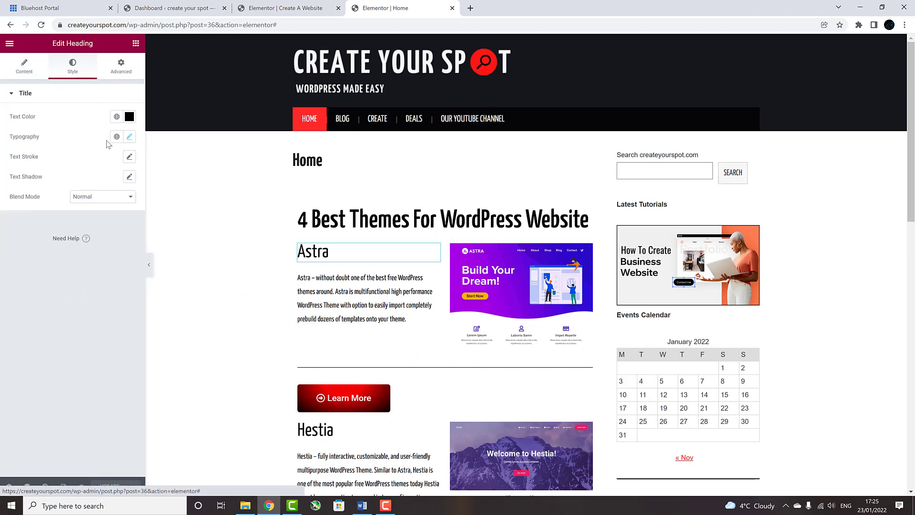
# - Set the Astra heading text colour to purple #570F95 and copy its hex code
pyautogui.click(129, 117)
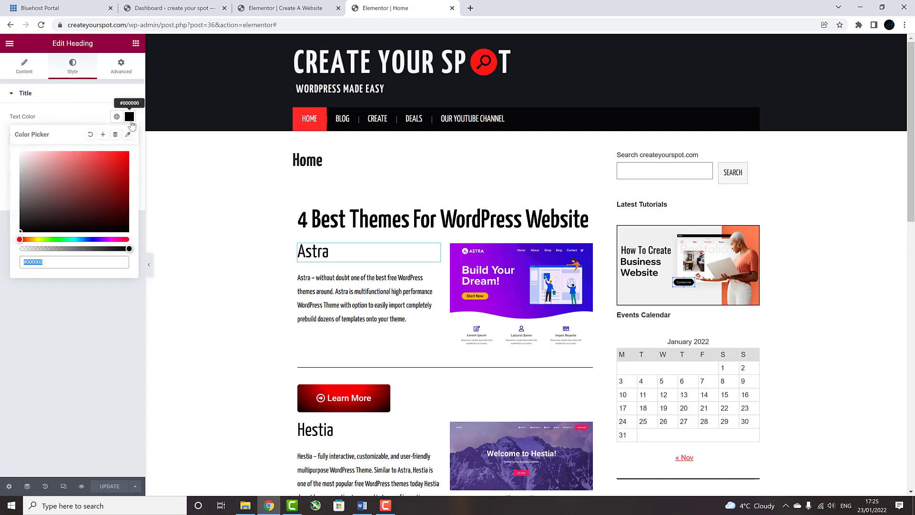
pyautogui.click(91, 189)
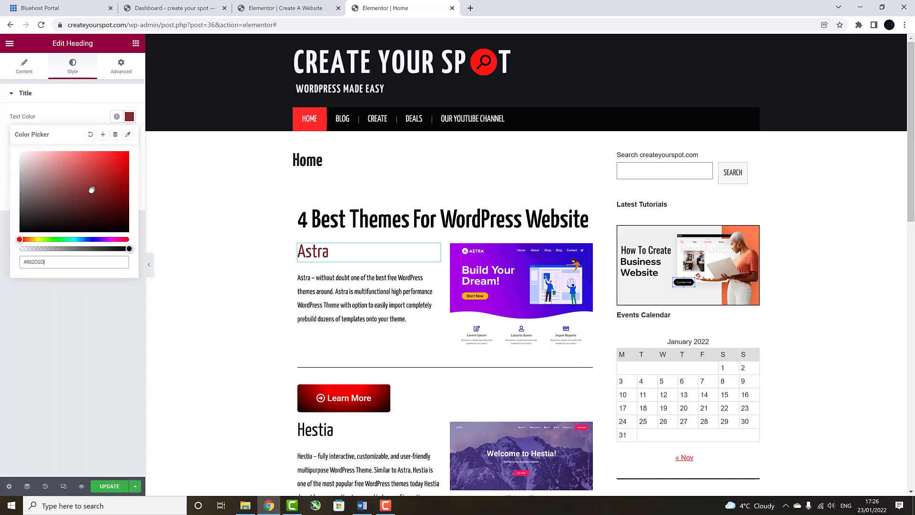
pyautogui.click(102, 239)
pyautogui.moveTo(97, 191); pyautogui.dragTo(118, 185)
pyautogui.click(60, 264)
pyautogui.hotkey('ctrl', 'c')
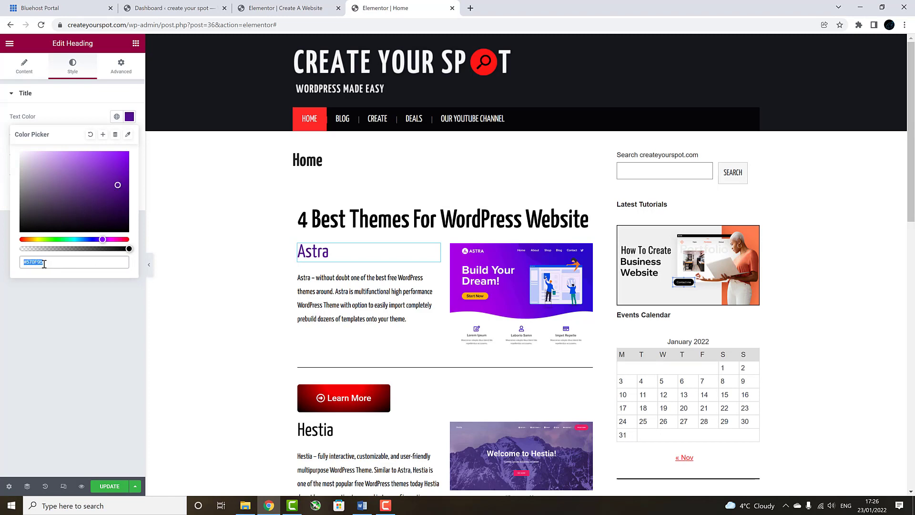
pyautogui.rightClick(37, 263)
pyautogui.click(53, 296)
pyautogui.hotkey('ctrl', 'shift', 'Tab')
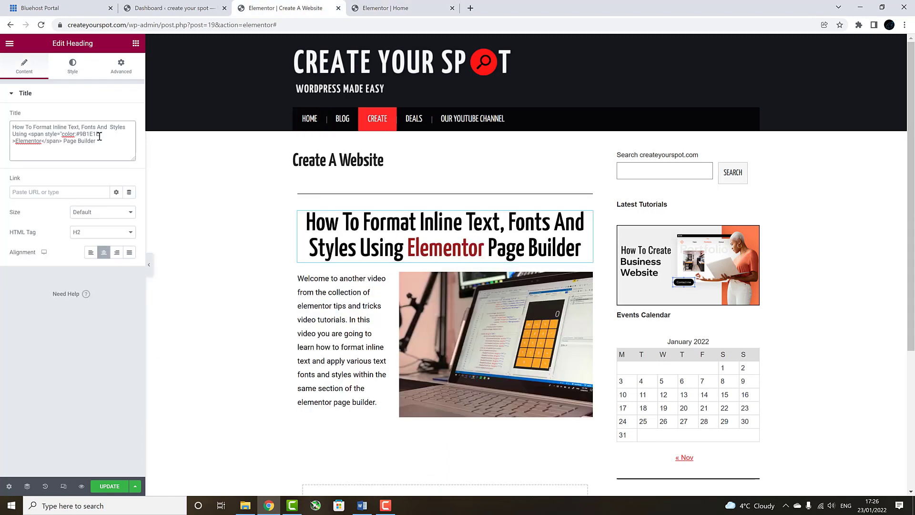
pyautogui.moveTo(99, 134); pyautogui.dragTo(79, 134)
pyautogui.rightClick(78, 135)
pyautogui.click(95, 185)
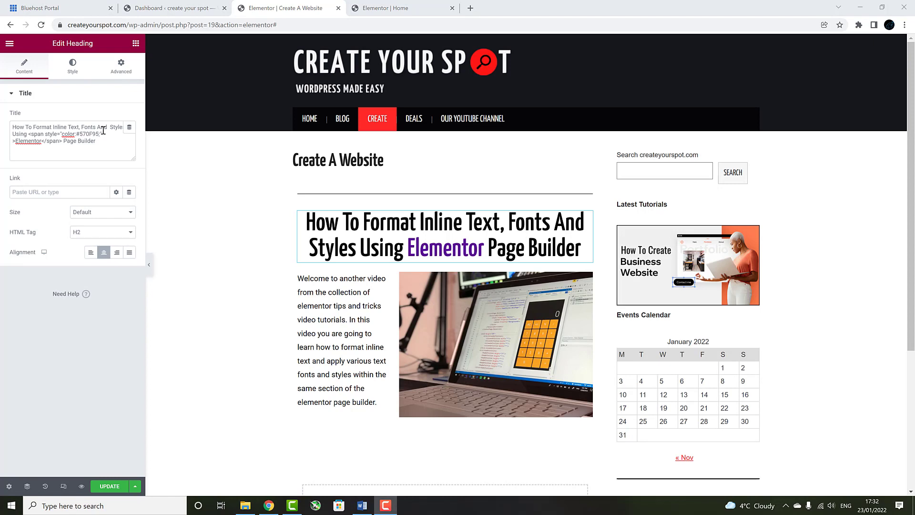
pyautogui.moveTo(99, 134); pyautogui.dragTo(77, 135)
pyautogui.rightClick(78, 135)
pyautogui.click(101, 180)
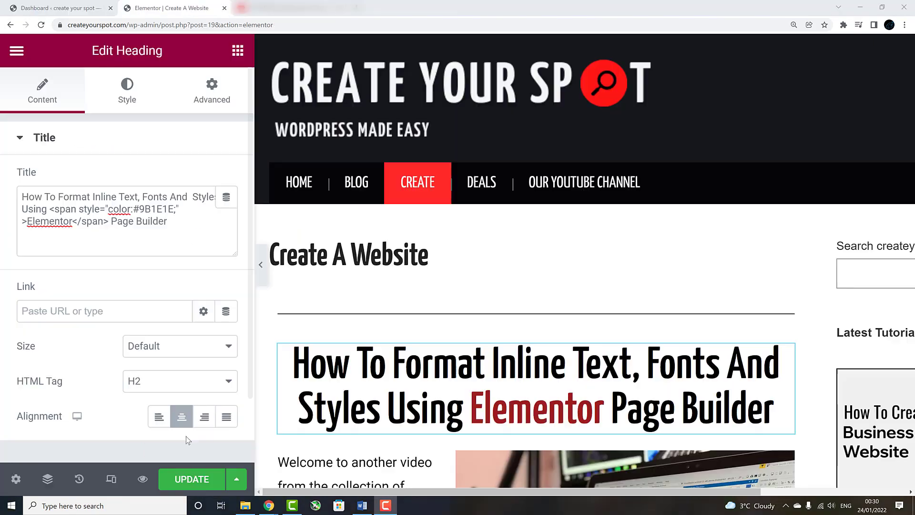
pyautogui.click(79, 221)
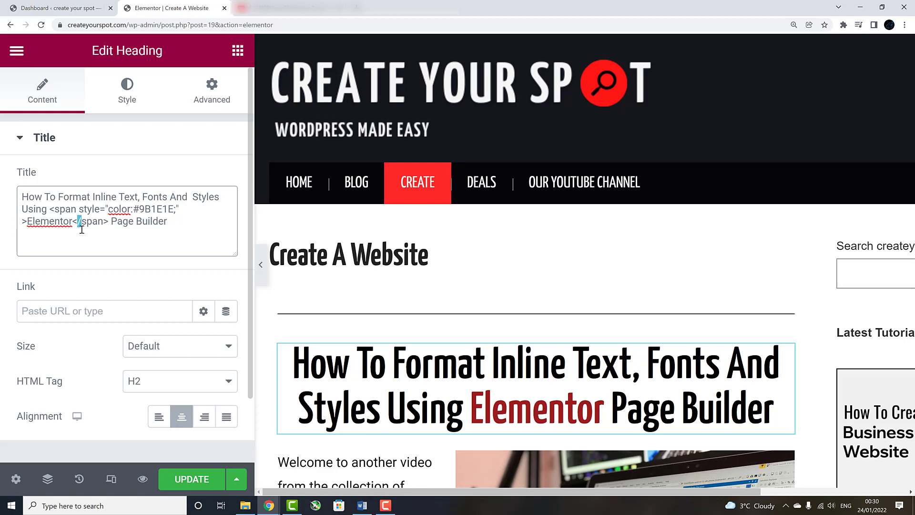
pyautogui.click(80, 221)
pyautogui.press('BackSpace')
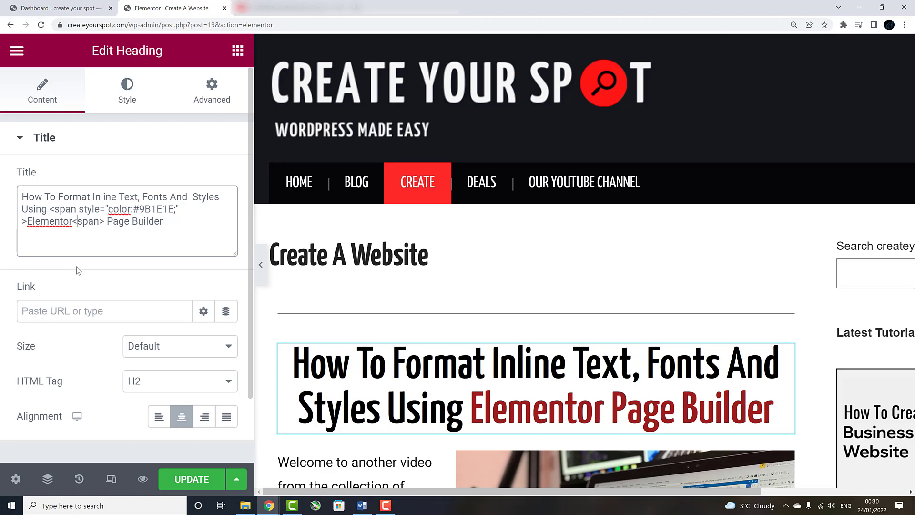
pyautogui.write('/')
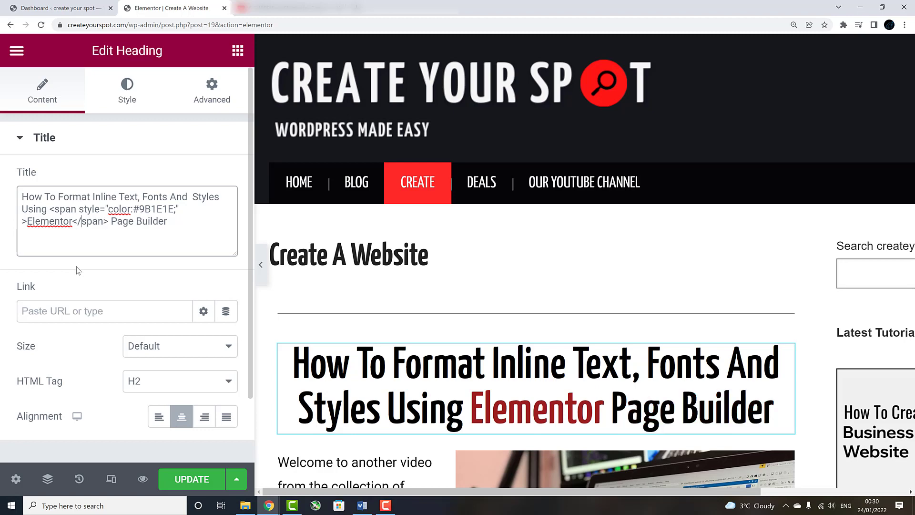
pyautogui.press('BackSpace')
pyautogui.write('/')
pyautogui.press('BackSpace')
pyautogui.write('/')
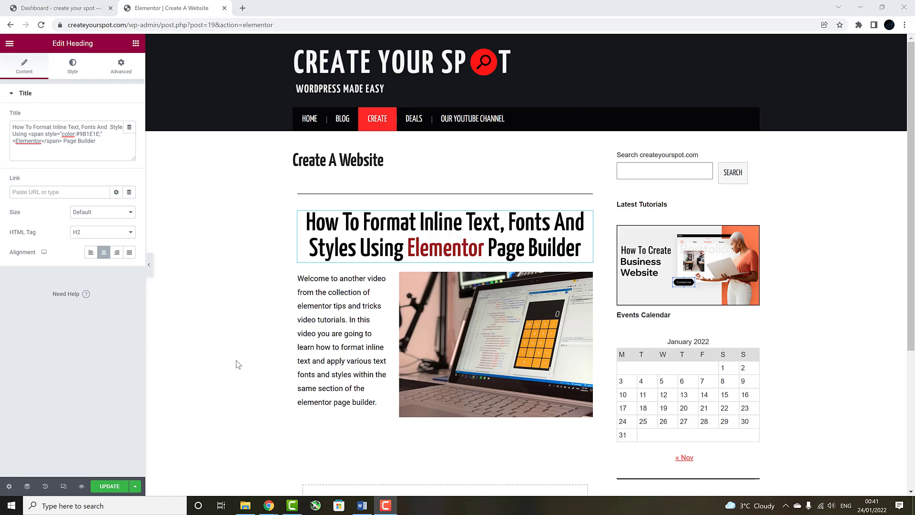
# - Add font-weight:700; after the colour inside the span style attribute
pyautogui.hotkey('ctrl', '+')
pyautogui.hotkey('ctrl', '+')
pyautogui.hotkey('ctrl', '+')
pyautogui.hotkey('ctrl', '+')
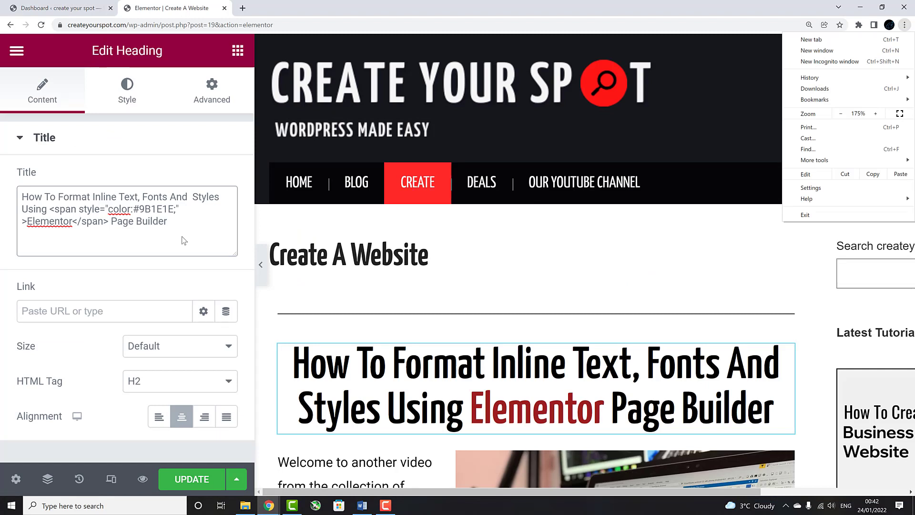
pyautogui.click(178, 210)
pyautogui.write('font-weig')
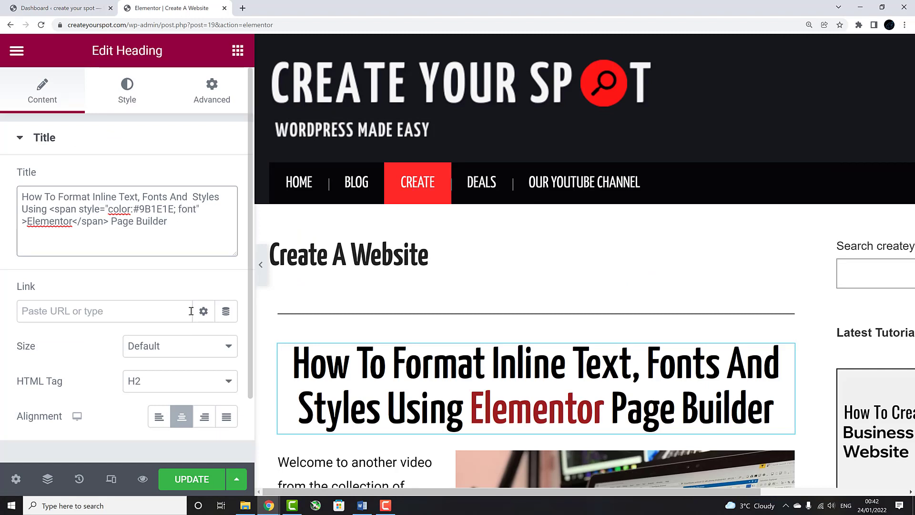
pyautogui.write('ht:7')
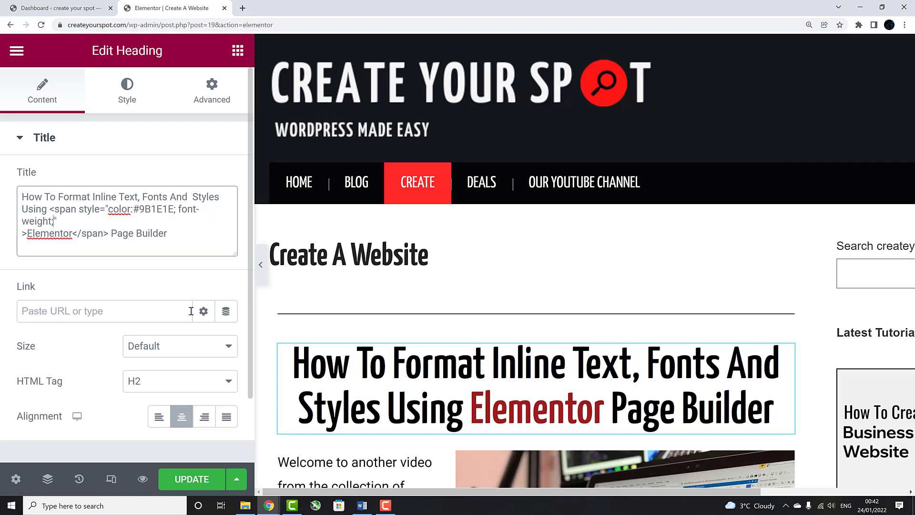
pyautogui.write('00')
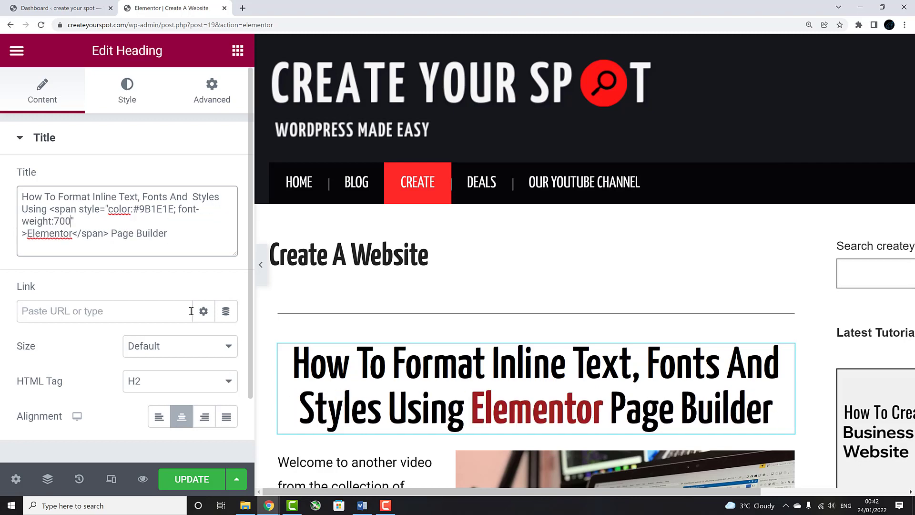
pyautogui.write(';')
# - Try font weights 100 through 600 on the word, settling back on 700
pyautogui.press('Left')
pyautogui.press('Left')
pyautogui.press('Left')
pyautogui.press('BackSpace')
pyautogui.write('1')
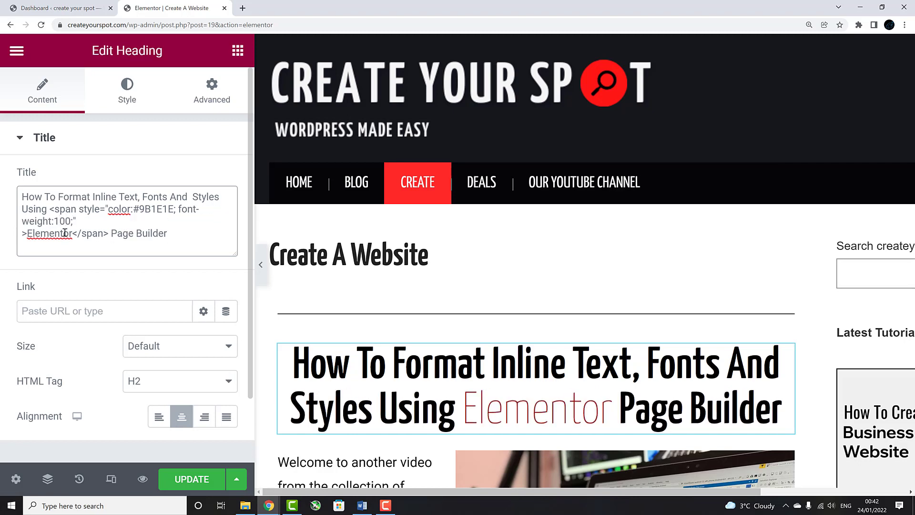
pyautogui.press('BackSpace')
pyautogui.write('2')
pyautogui.press('BackSpace')
pyautogui.write('3')
pyautogui.press('BackSpace')
pyautogui.write('4')
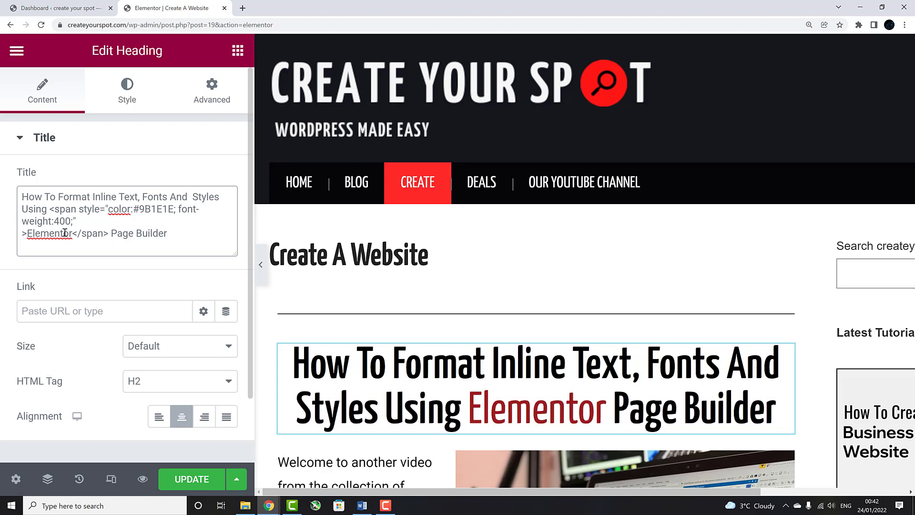
pyautogui.press('BackSpace')
pyautogui.write('5')
pyautogui.press('BackSpace')
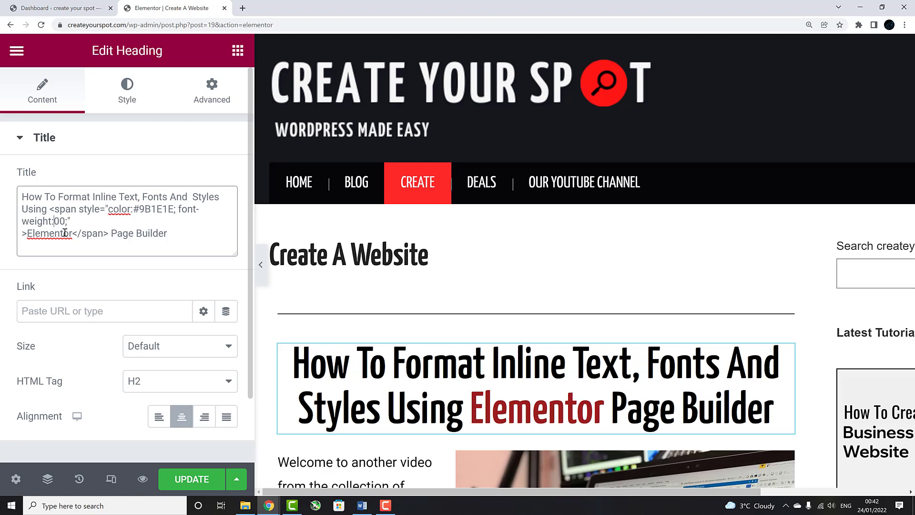
pyautogui.write('6')
pyautogui.press('BackSpace')
pyautogui.write('7')
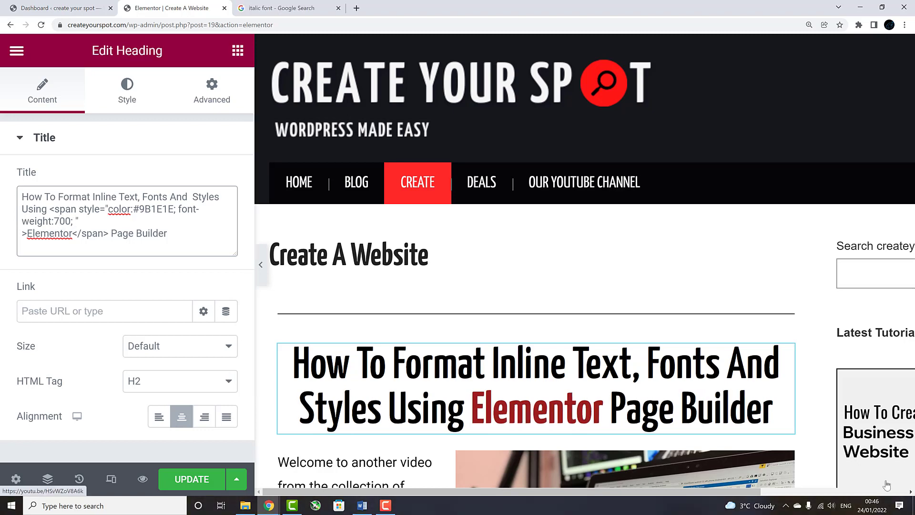
# - Add font-style:italic to the span style, then test removing and restoring the closing tag's slash
pyautogui.write('font-style:italic')
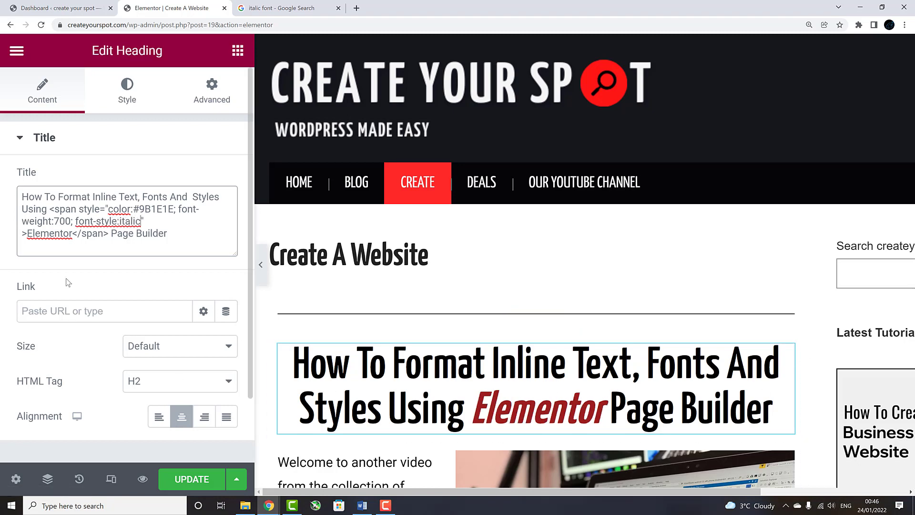
pyautogui.click(82, 235)
pyautogui.press('BackSpace')
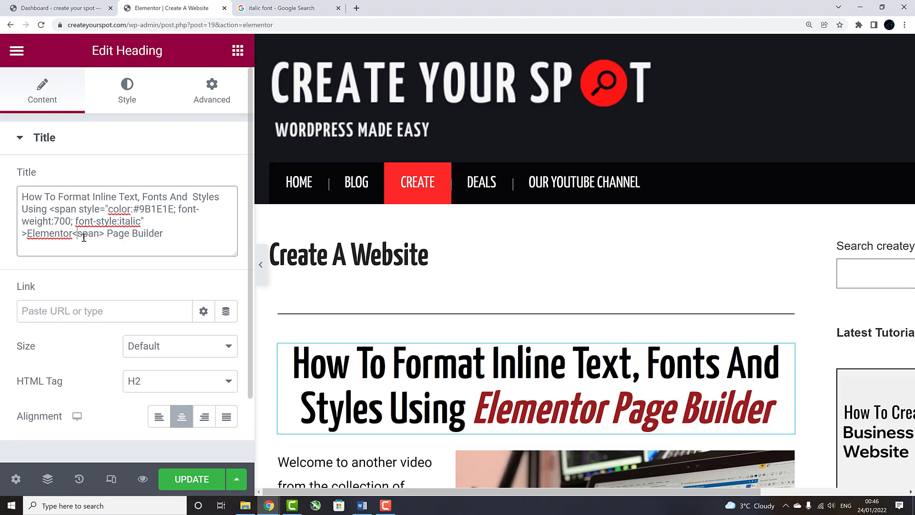
pyautogui.write('/')
pyautogui.press('BackSpace')
pyautogui.write('/')
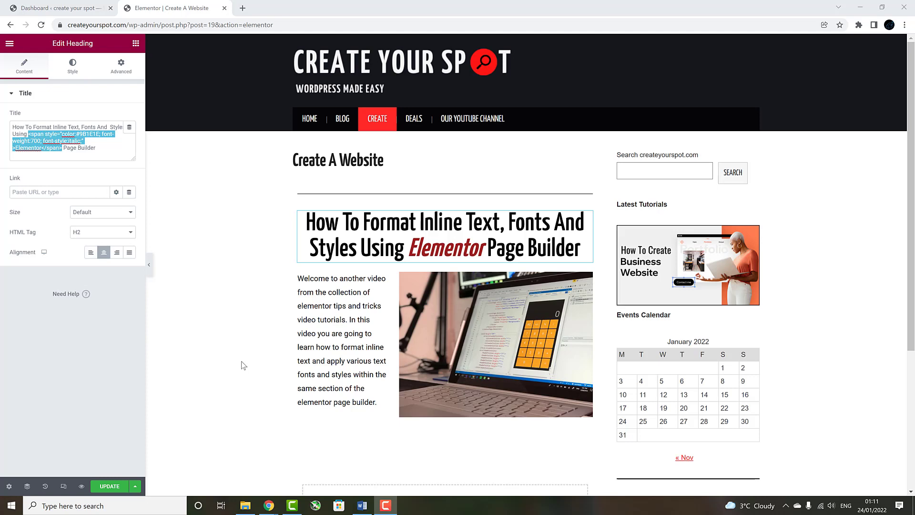
# - Collapse the Elementor sidebar to preview the finished heading full width
pyautogui.click(149, 269)
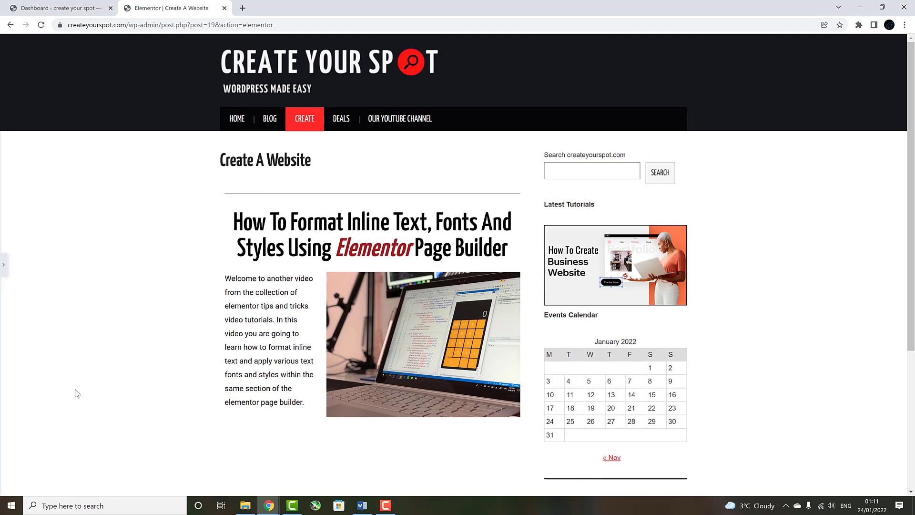